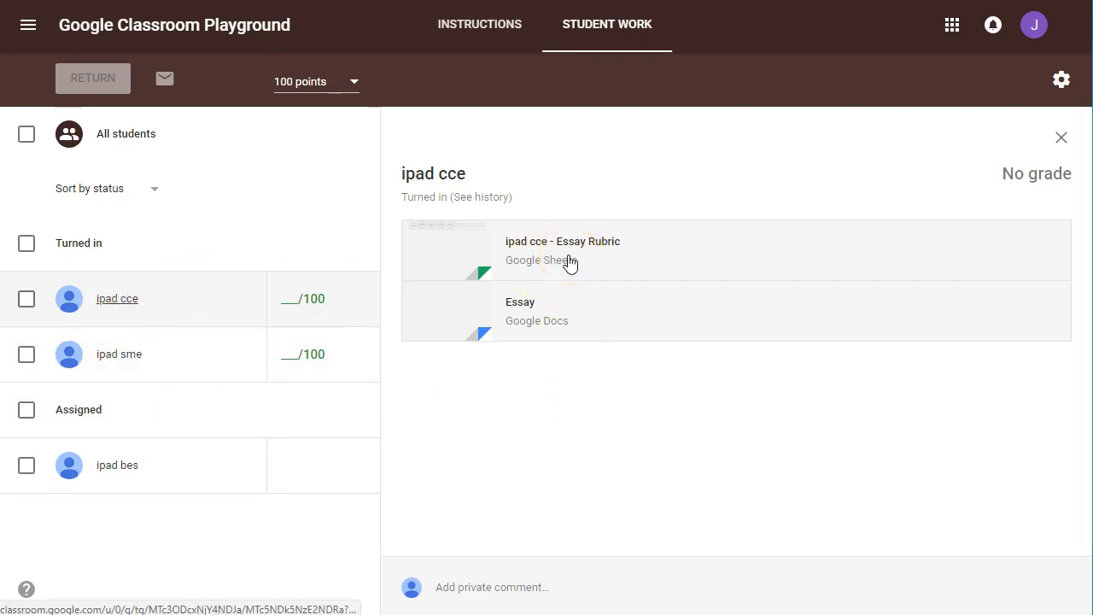
Step: Open ipad cce's turned-in Essay Rubric for grading and view the Essay document submitted with it
{"action": "left_click", "coordinate": [534, 333]}
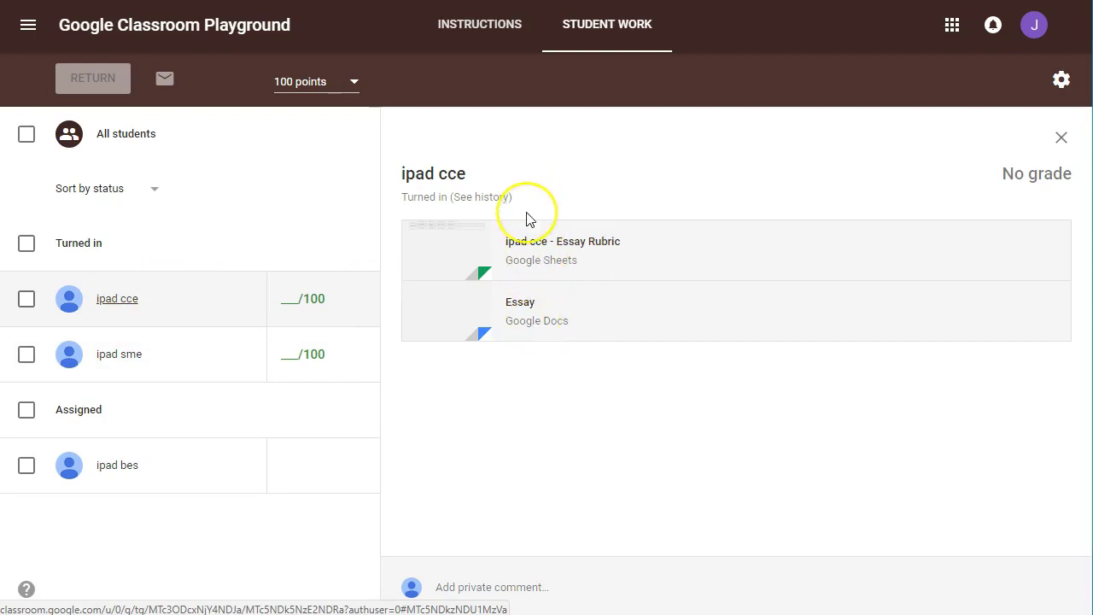
{"action": "left_click", "coordinate": [581, 247]}
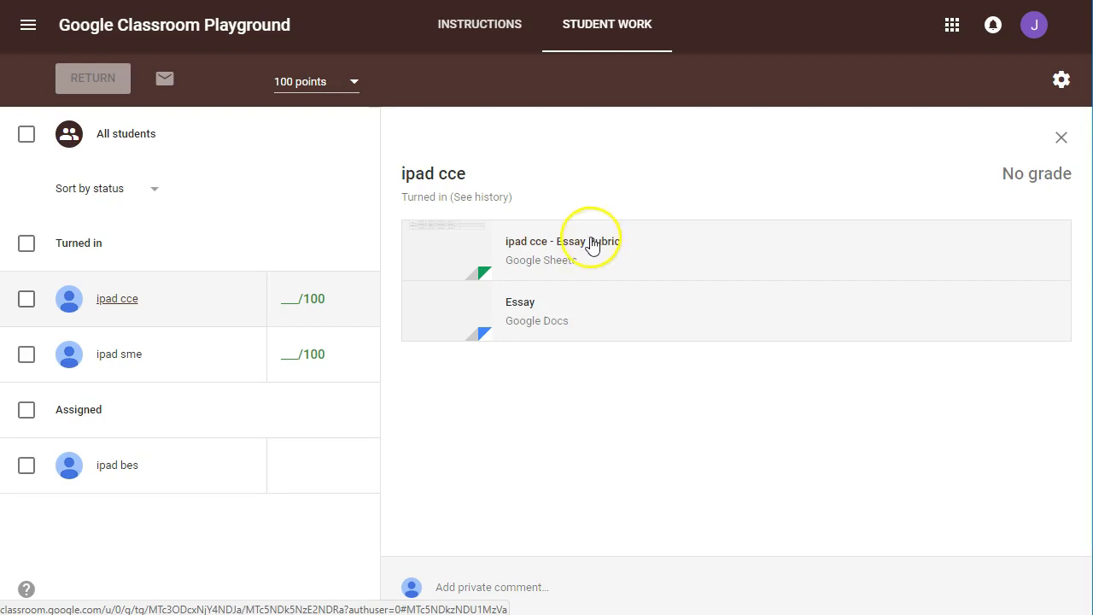
{"action": "left_click", "coordinate": [535, 251]}
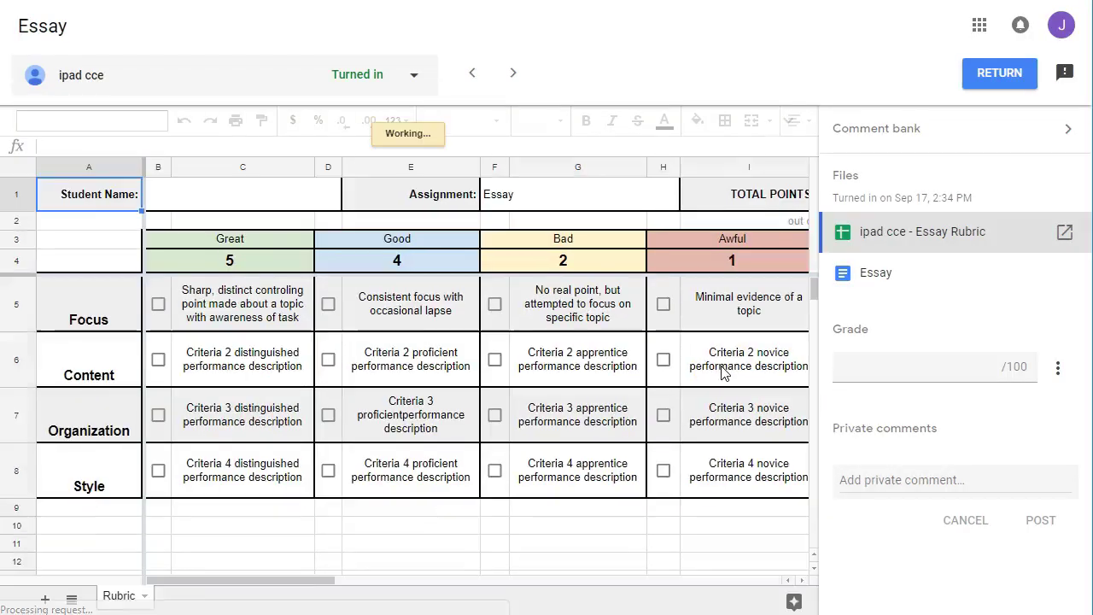
{"action": "left_click", "coordinate": [657, 348]}
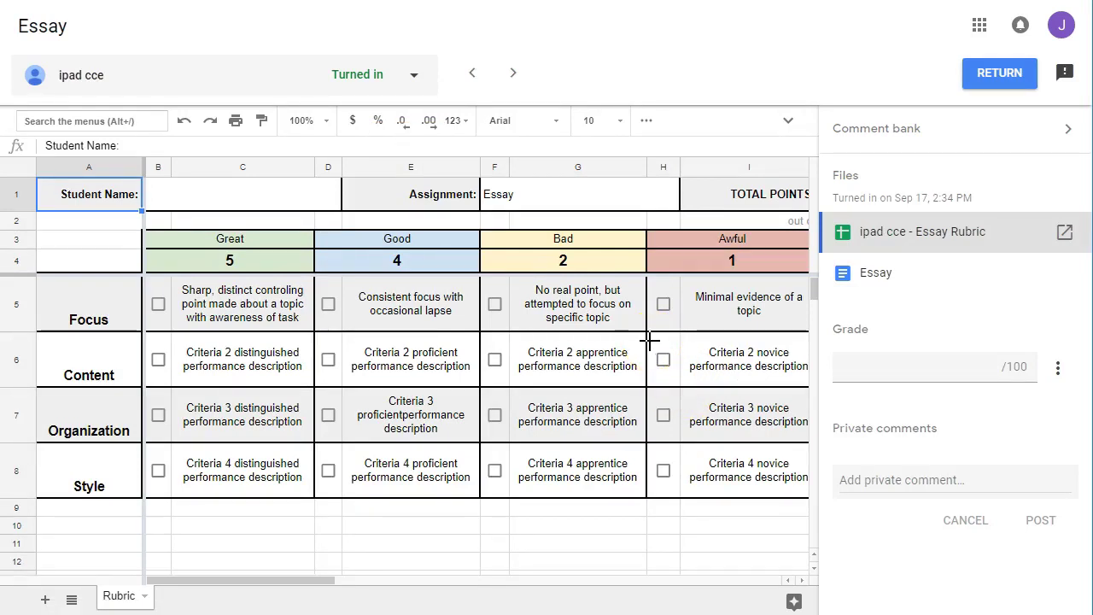
{"action": "mouse_move", "coordinate": [816, 202]}
{"action": "left_mouse_down"}
{"action": "mouse_move", "coordinate": [813, 271]}
{"action": "mouse_move", "coordinate": [1078, 320]}
{"action": "mouse_move", "coordinate": [1087, 312]}
{"action": "left_mouse_up"}
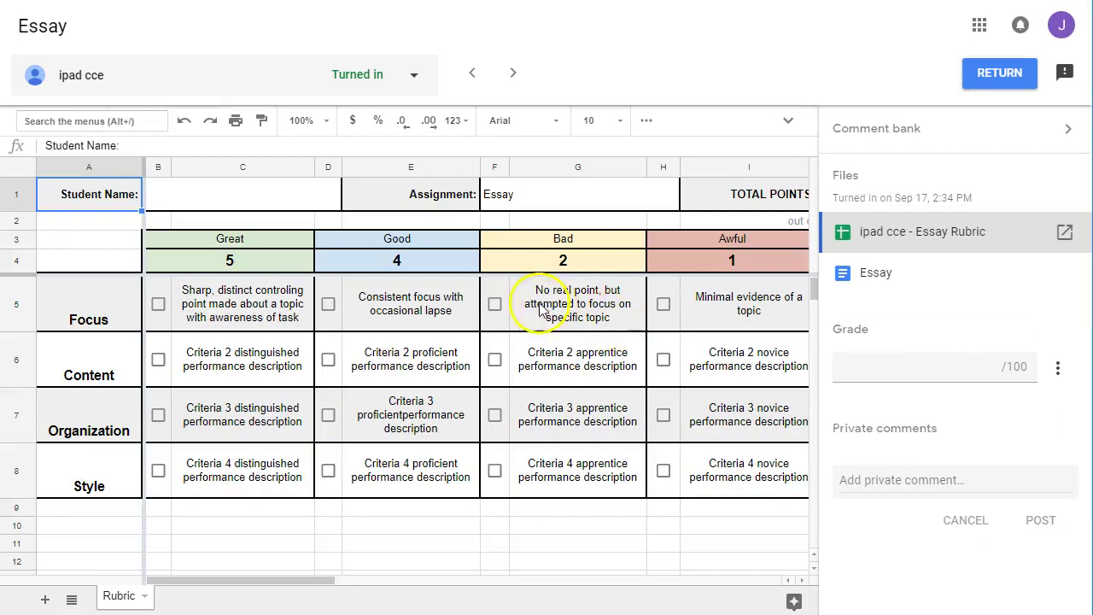
{"action": "left_click", "coordinate": [892, 270]}
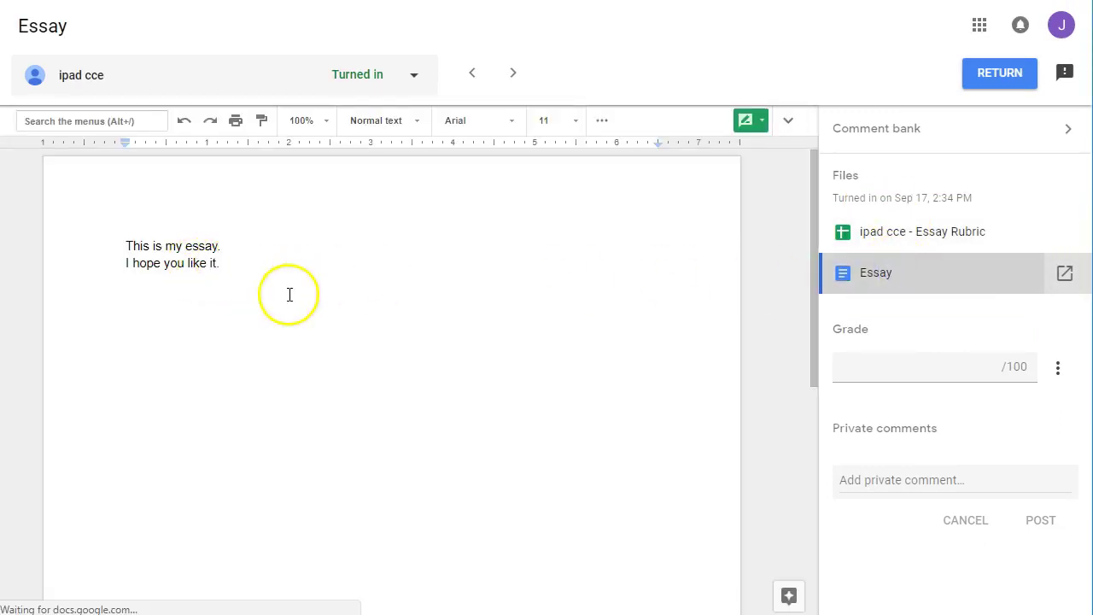
Step: In ipad cce's Essay Rubric, rate Focus as Great, Content as Good, Organization as Great and Style as Awful
{"action": "left_click", "coordinate": [860, 239]}
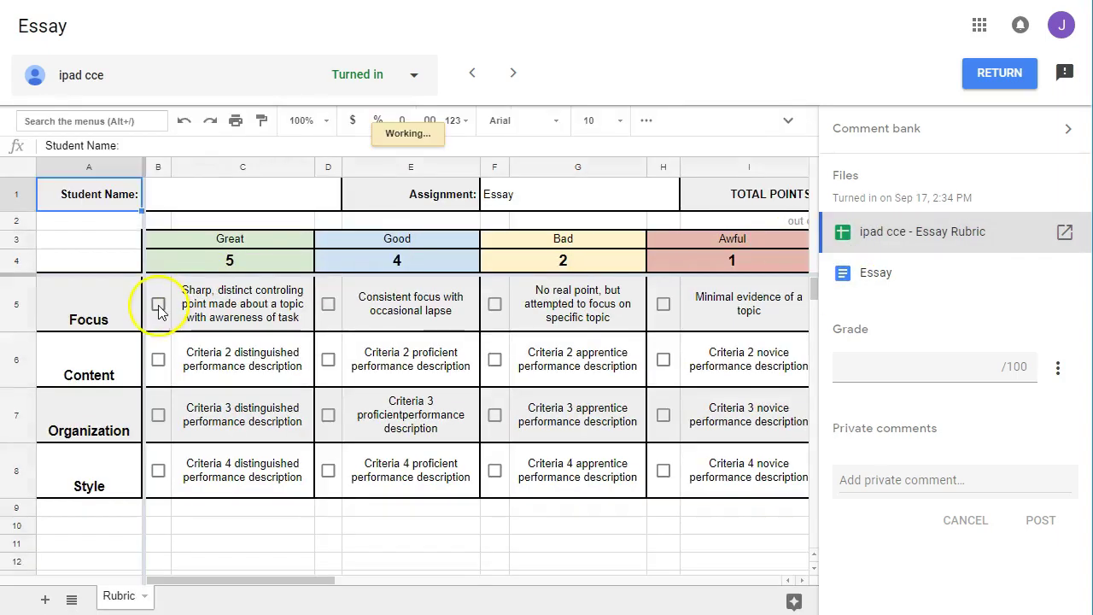
{"action": "left_click", "coordinate": [158, 304]}
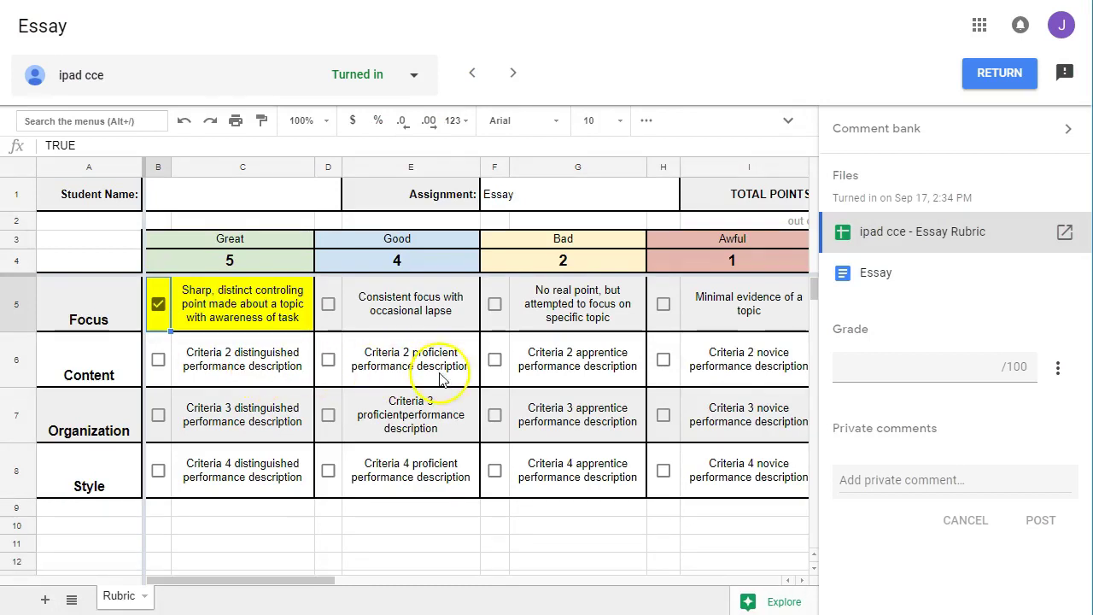
{"action": "left_click", "coordinate": [495, 359]}
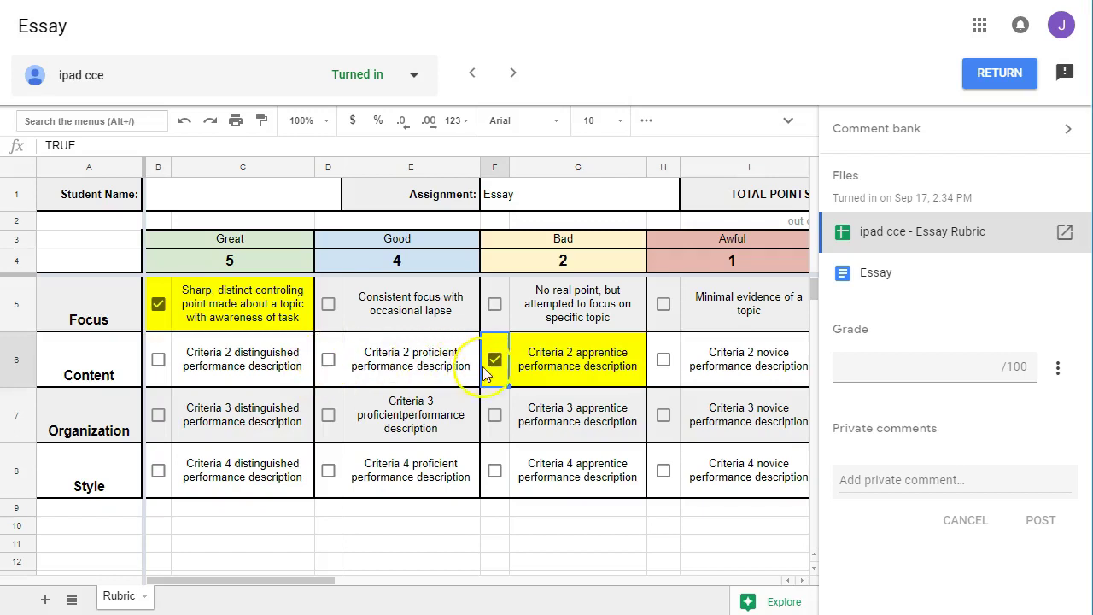
{"action": "left_click", "coordinate": [327, 360]}
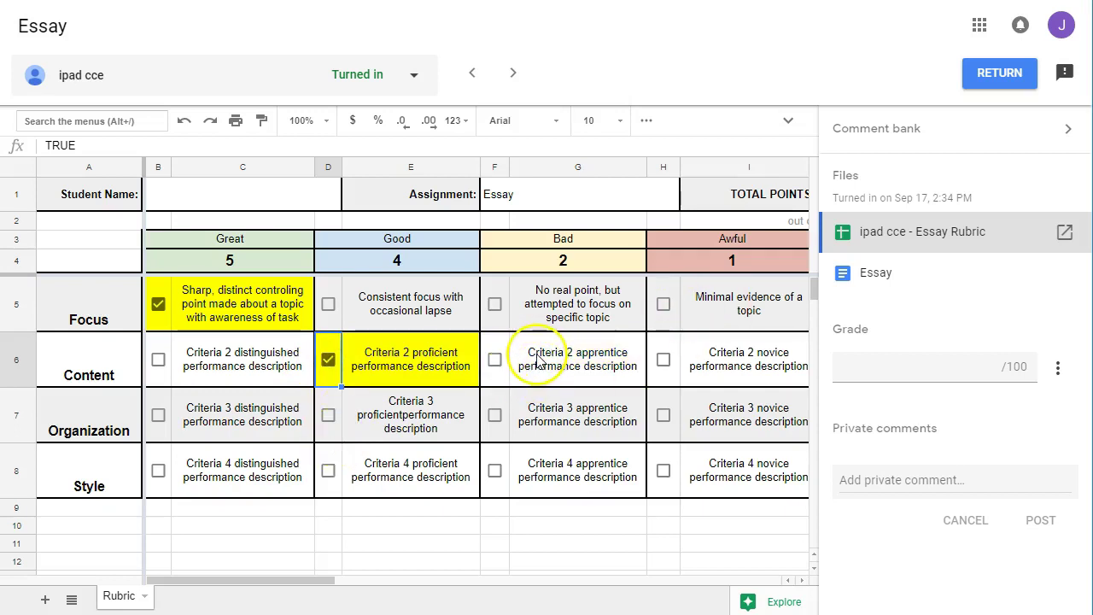
{"action": "left_click", "coordinate": [158, 415]}
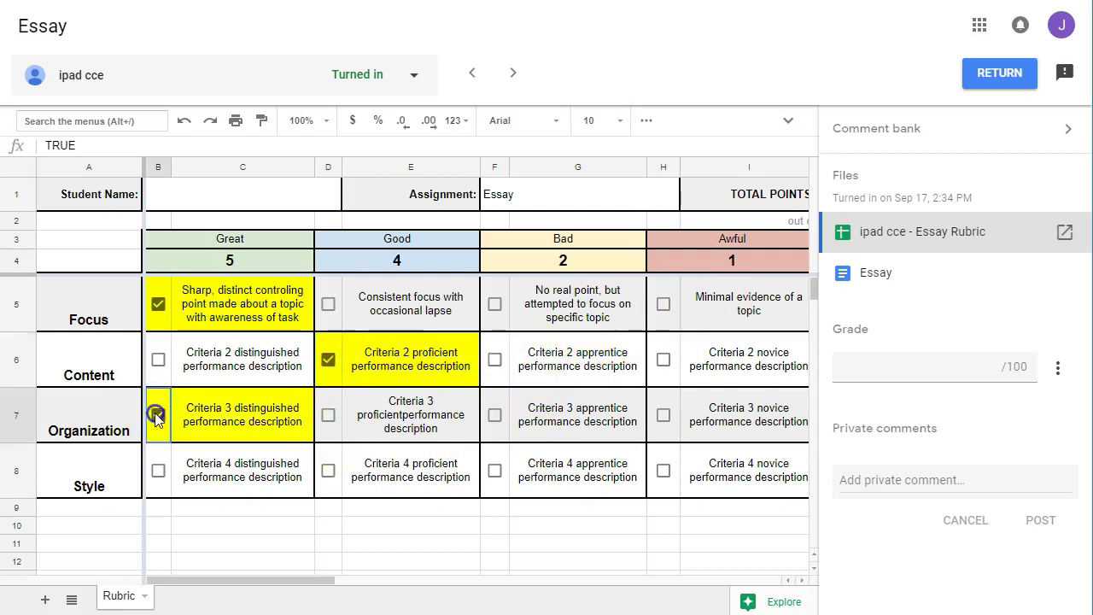
{"action": "left_click", "coordinate": [664, 470]}
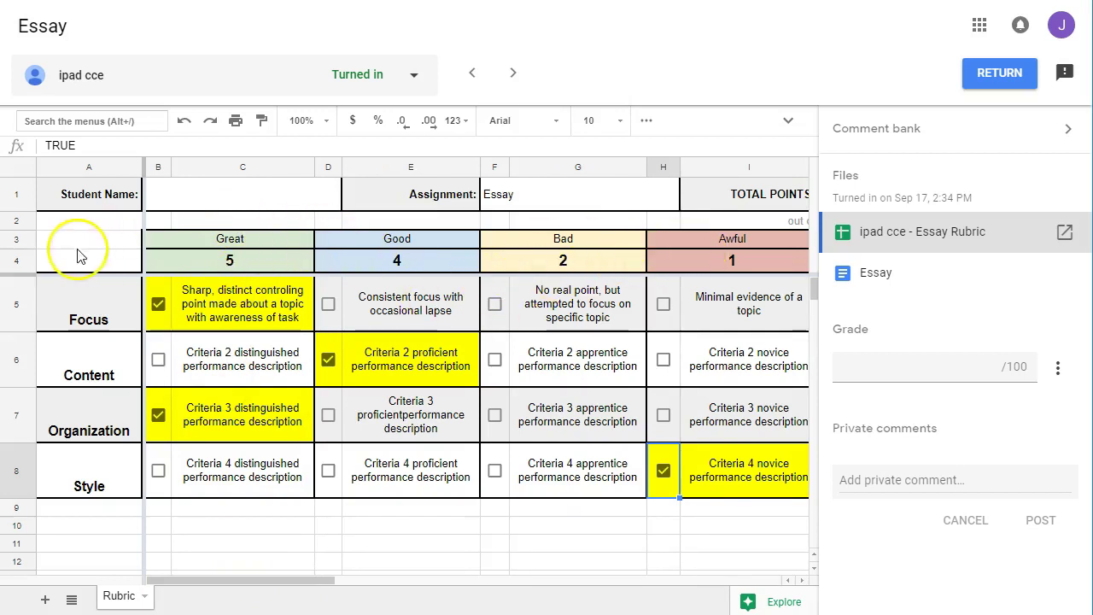
Step: Enter the teacher comment "blah blah blah blah blah" for the Focus criterion in the rubric
{"action": "left_click_drag", "start_coordinate": [261, 580], "coordinate": [476, 575]}
{"action": "left_click", "coordinate": [409, 314]}
{"action": "type", "text": "blah blah blah blah blah"}
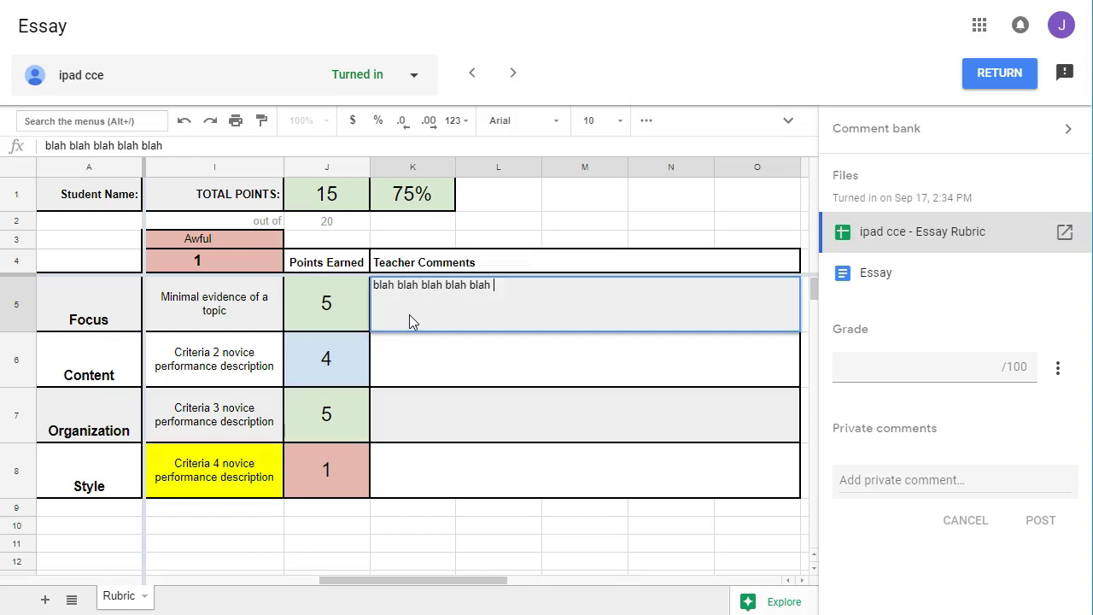
{"action": "left_click_drag", "start_coordinate": [453, 597], "coordinate": [127, 581]}
{"action": "left_click", "coordinate": [450, 543]}
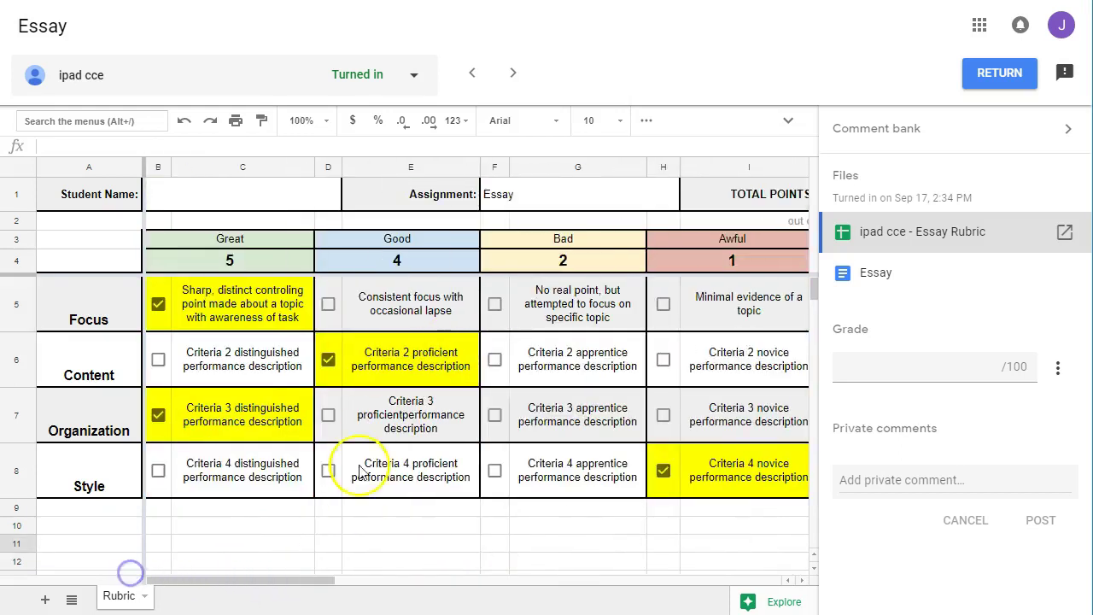
Step: Grade ipad cce's submission 75 out of 100 and return the work to the student
{"action": "left_click_drag", "start_coordinate": [284, 579], "coordinate": [437, 577]}
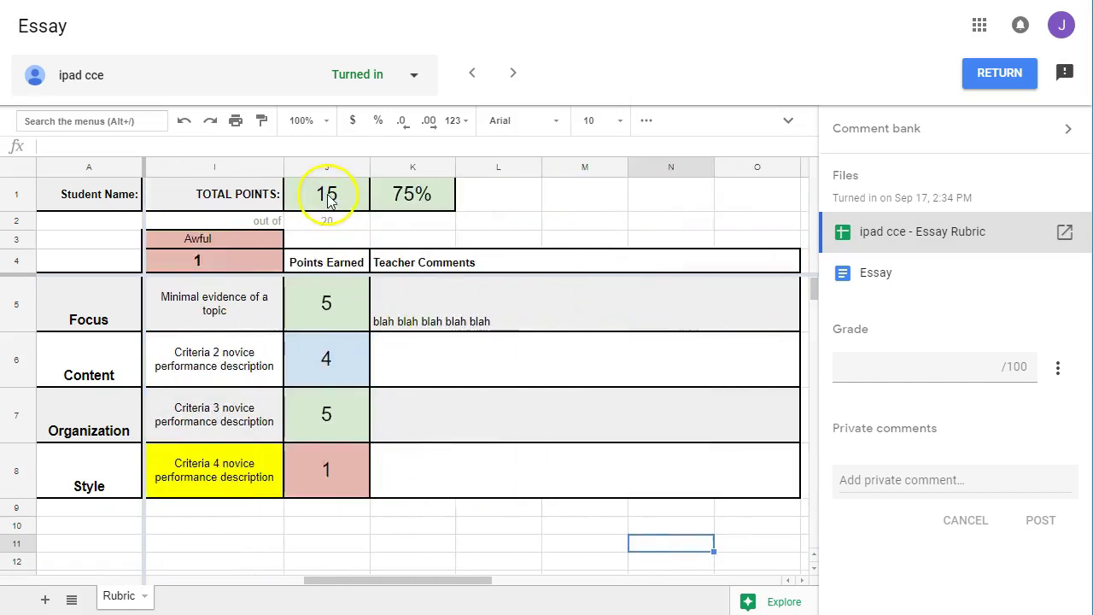
{"action": "left_click", "coordinate": [900, 366]}
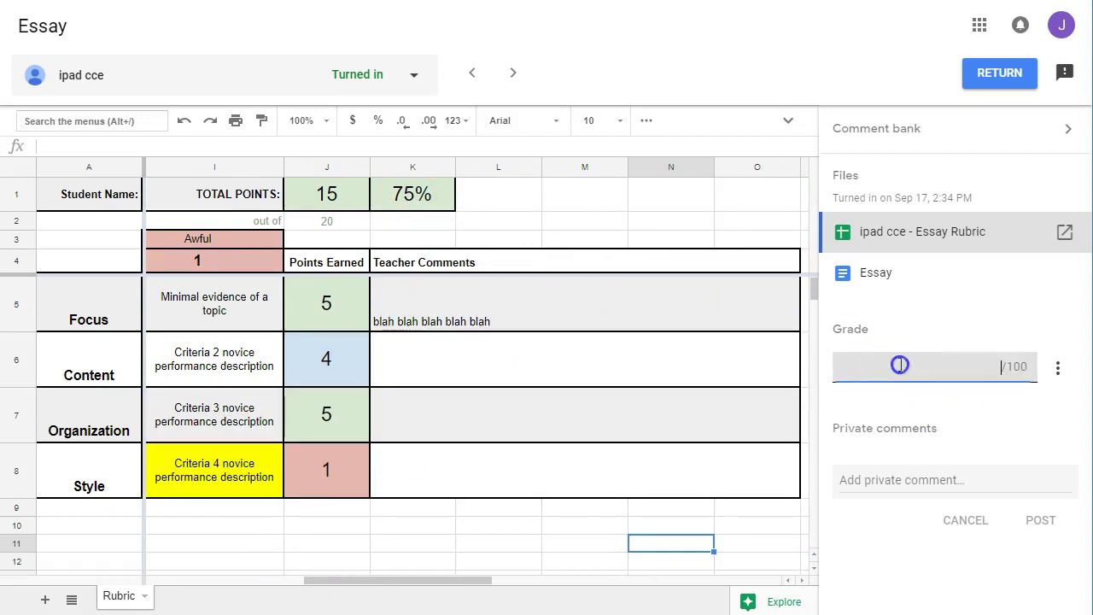
{"action": "type", "text": "75"}
{"action": "left_click", "coordinate": [903, 427]}
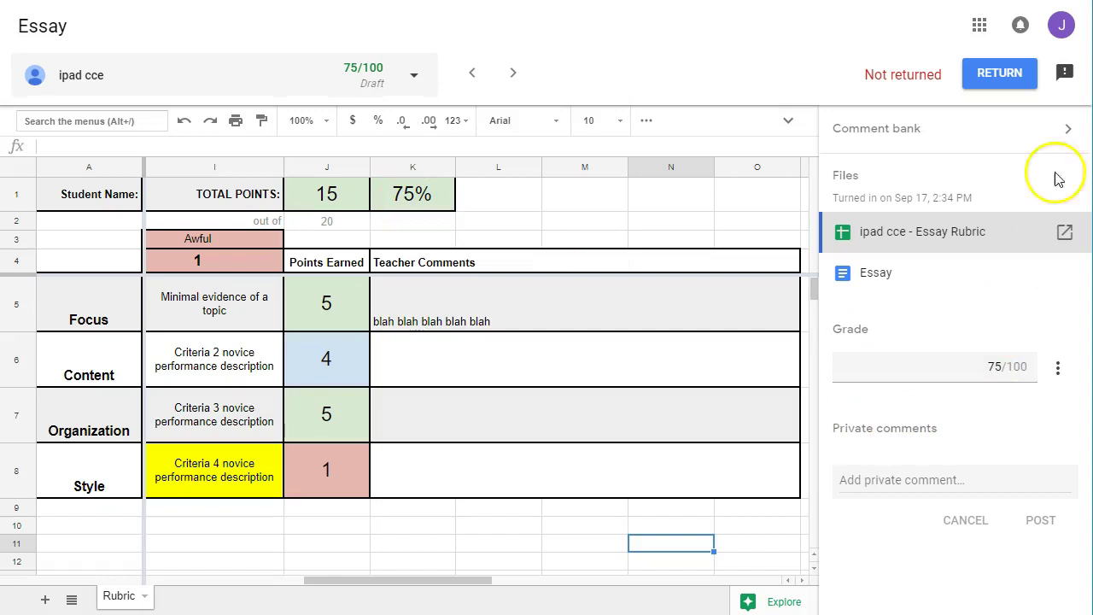
{"action": "left_click", "coordinate": [997, 74]}
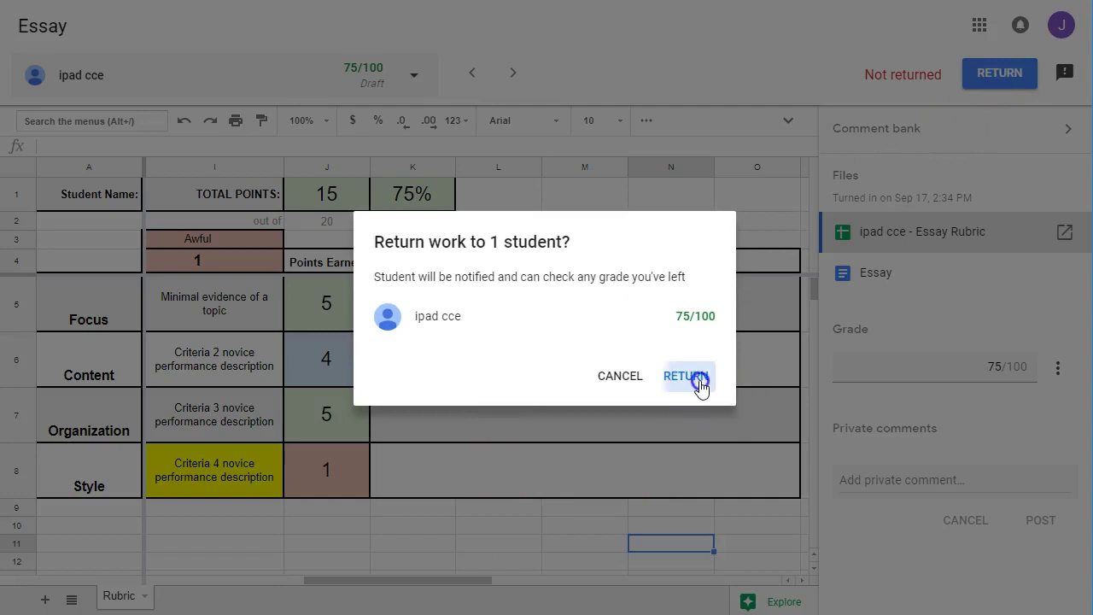
{"action": "left_click", "coordinate": [698, 381]}
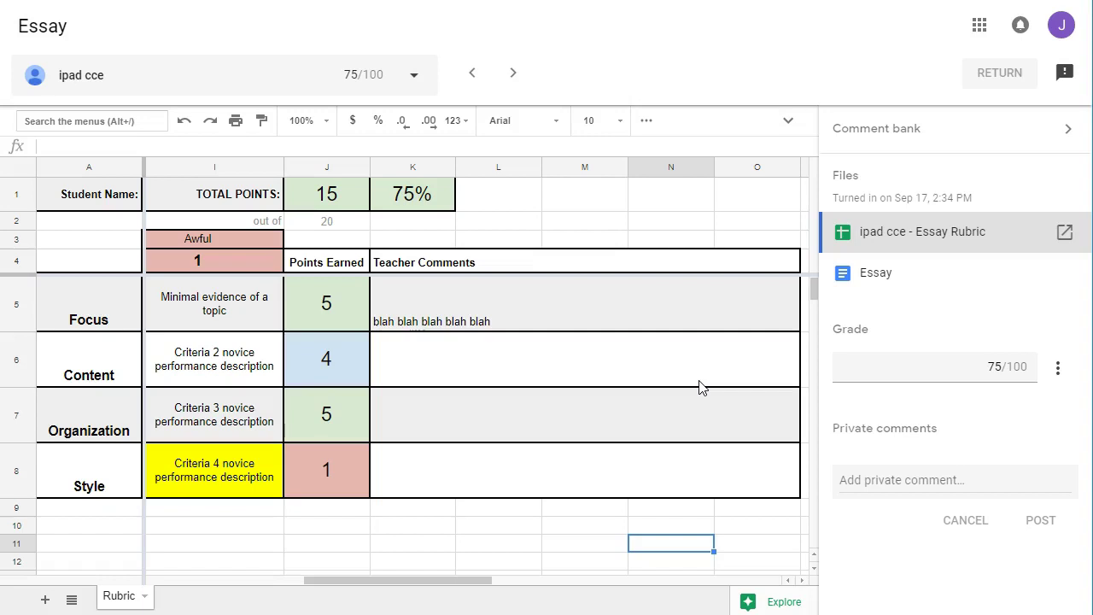
Step: Switch to ipad sme's turned-in submission and view its Essay document
{"action": "left_click_drag", "start_coordinate": [429, 581], "coordinate": [15, 583]}
{"action": "left_click", "coordinate": [208, 579]}
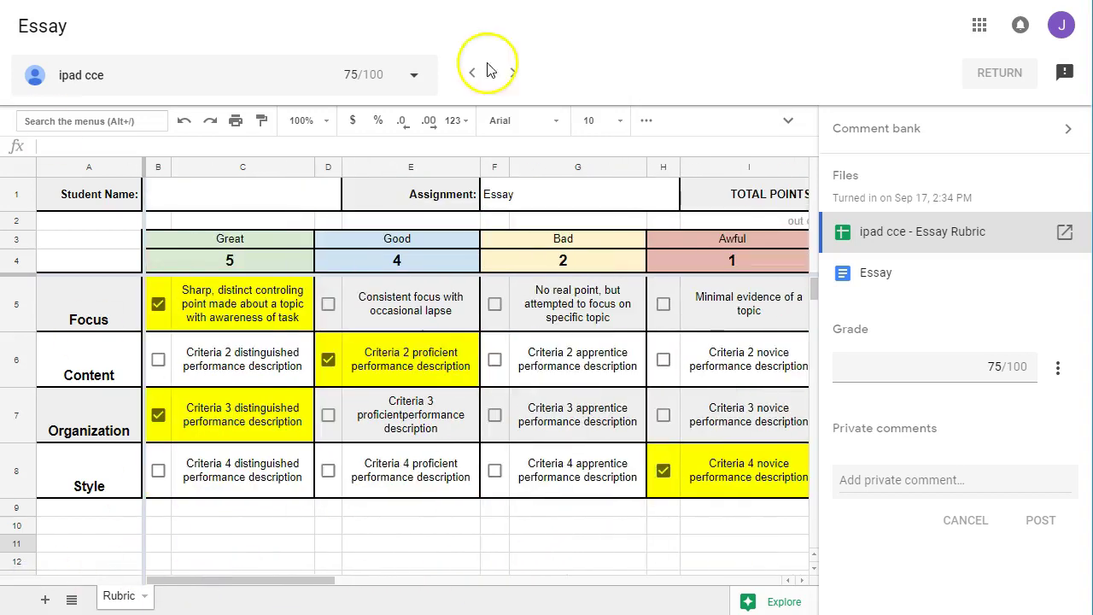
{"action": "left_click", "coordinate": [414, 75]}
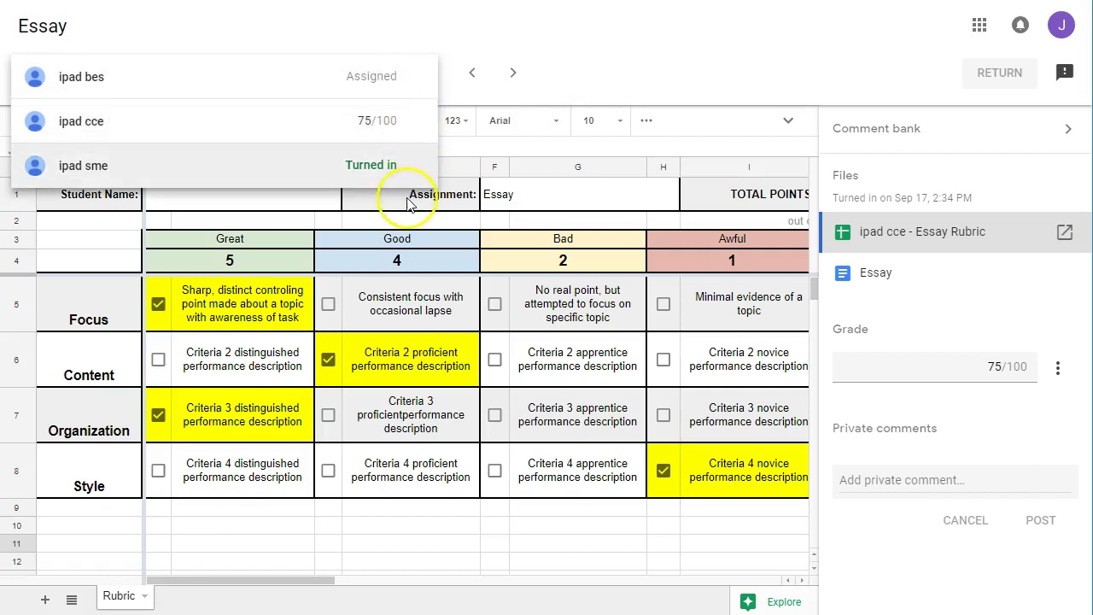
{"action": "left_click", "coordinate": [520, 82]}
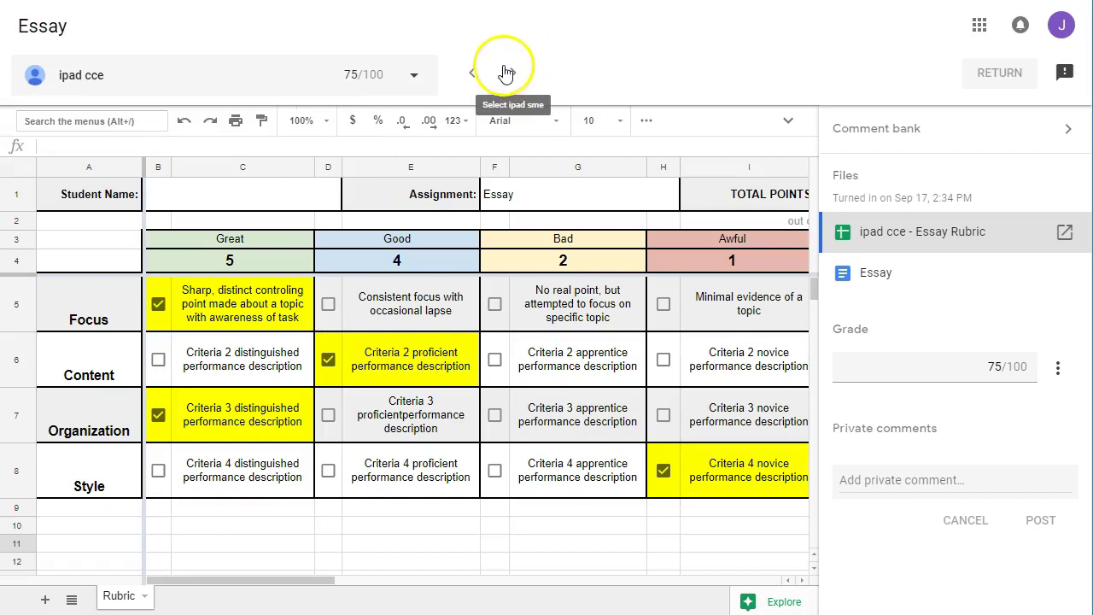
{"action": "left_click_drag", "start_coordinate": [492, 52], "coordinate": [536, 88]}
{"action": "left_click", "coordinate": [513, 74]}
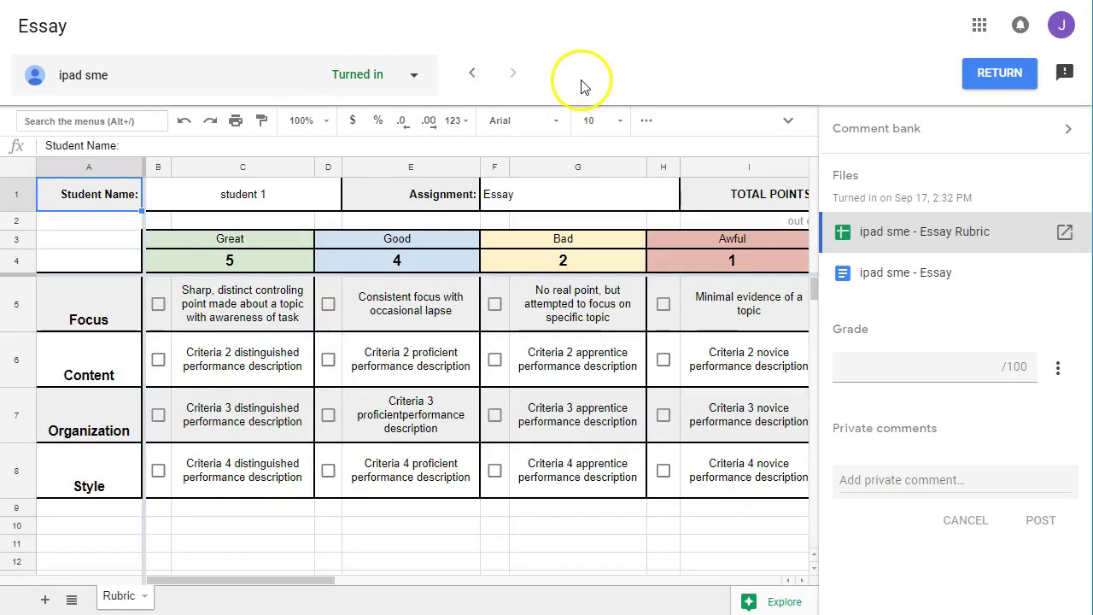
{"action": "left_click", "coordinate": [932, 273]}
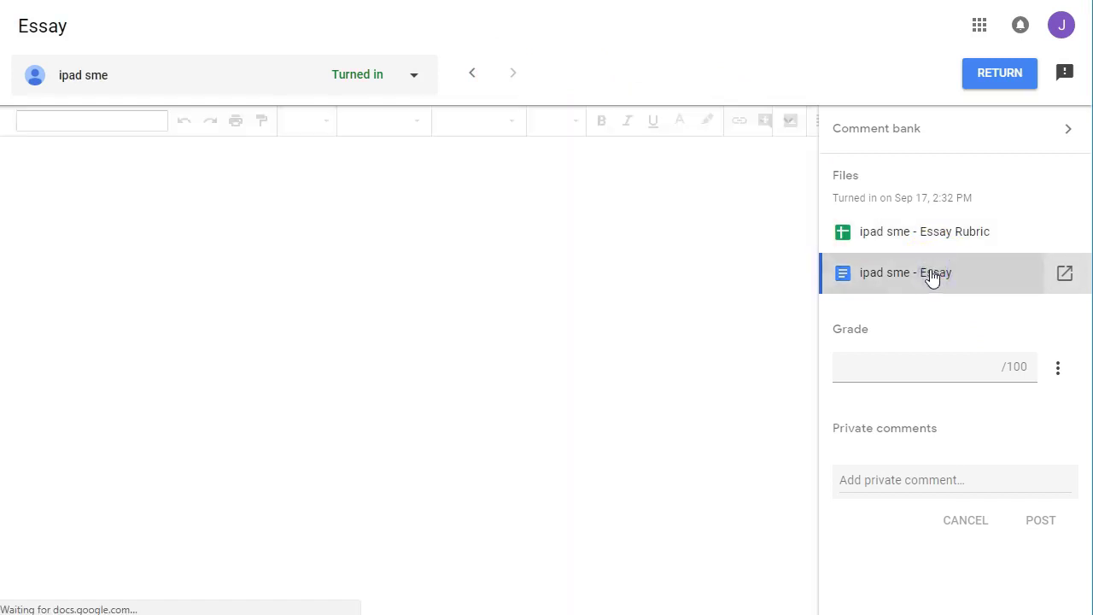
Step: In ipad sme's Essay Rubric, rate Focus as Great, Content as Bad, Organization as Good and Style as Bad
{"action": "left_click", "coordinate": [914, 239]}
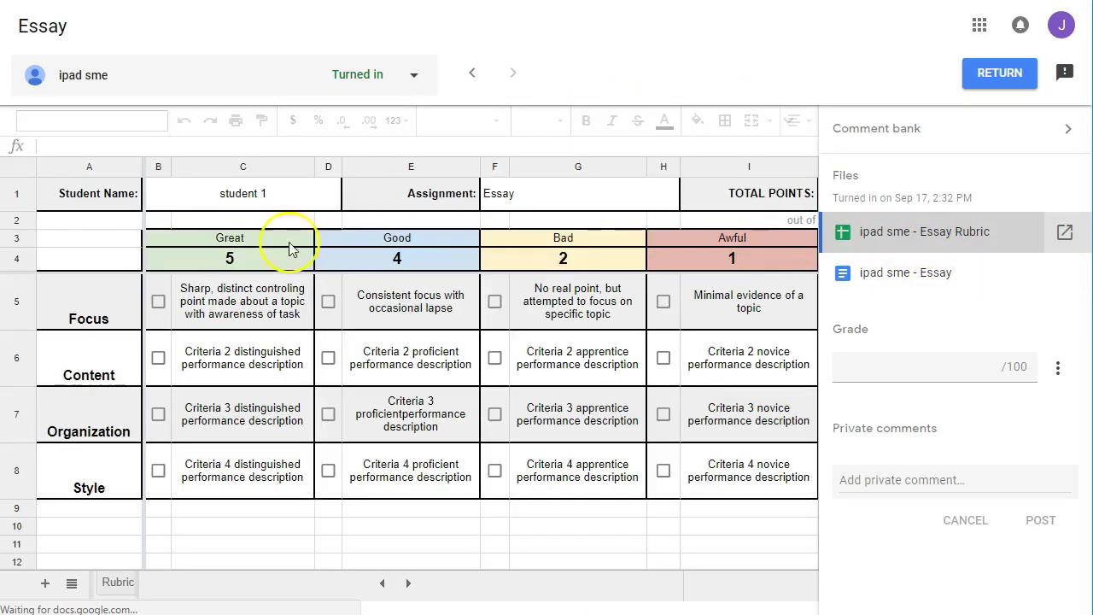
{"action": "left_click", "coordinate": [163, 311]}
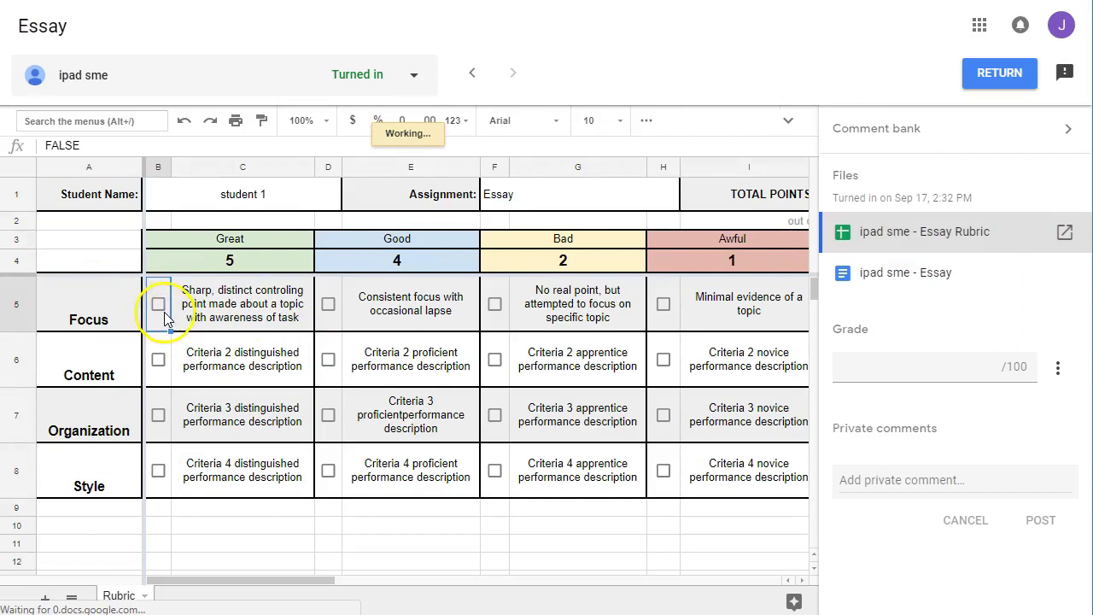
{"action": "left_click", "coordinate": [494, 359]}
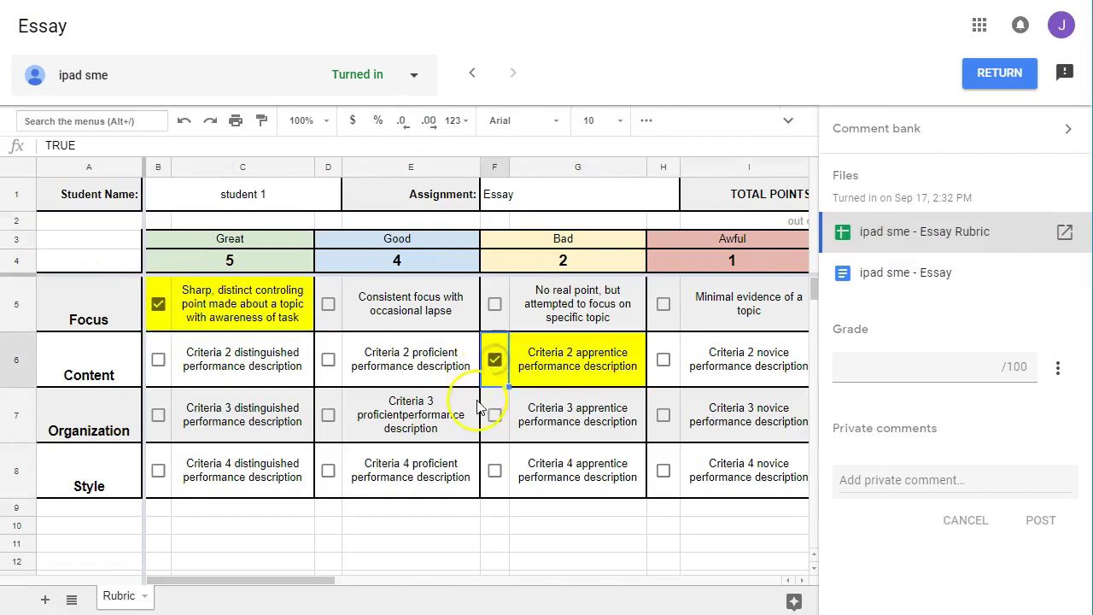
{"action": "left_click", "coordinate": [327, 415]}
{"action": "left_click", "coordinate": [494, 469]}
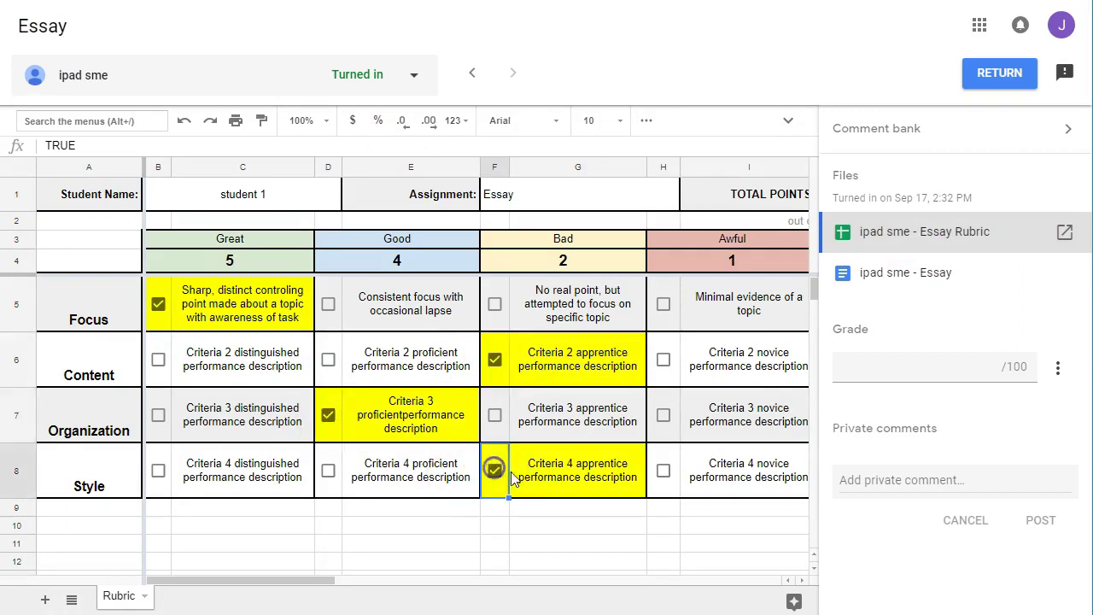
Step: Grade ipad sme's submission 65 out of 100 and return the work to the student
{"action": "left_click", "coordinate": [871, 371]}
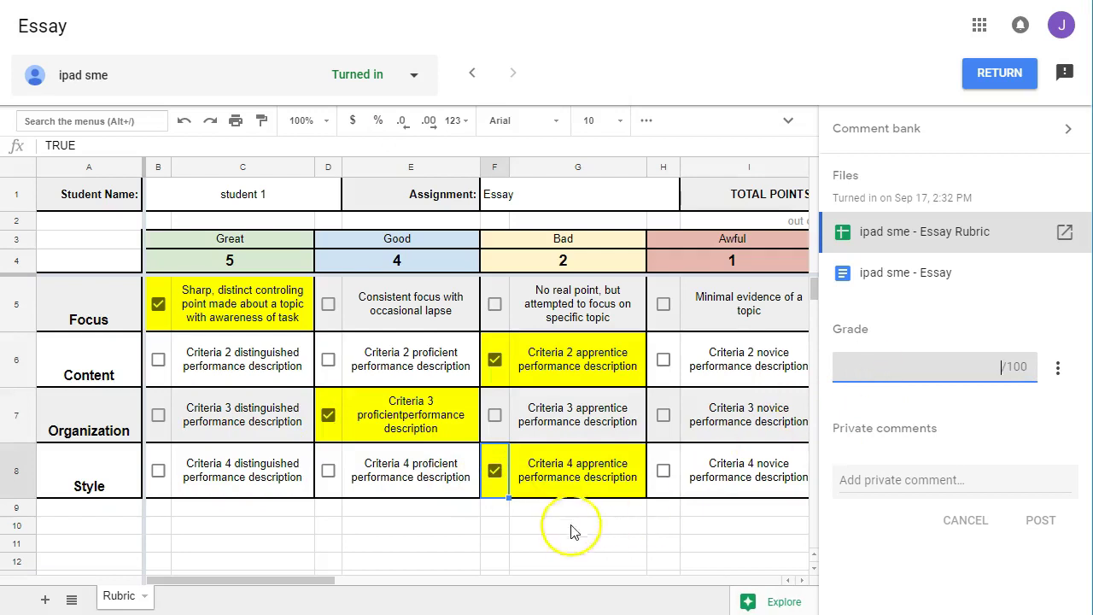
{"action": "left_click_drag", "start_coordinate": [312, 581], "coordinate": [432, 580]}
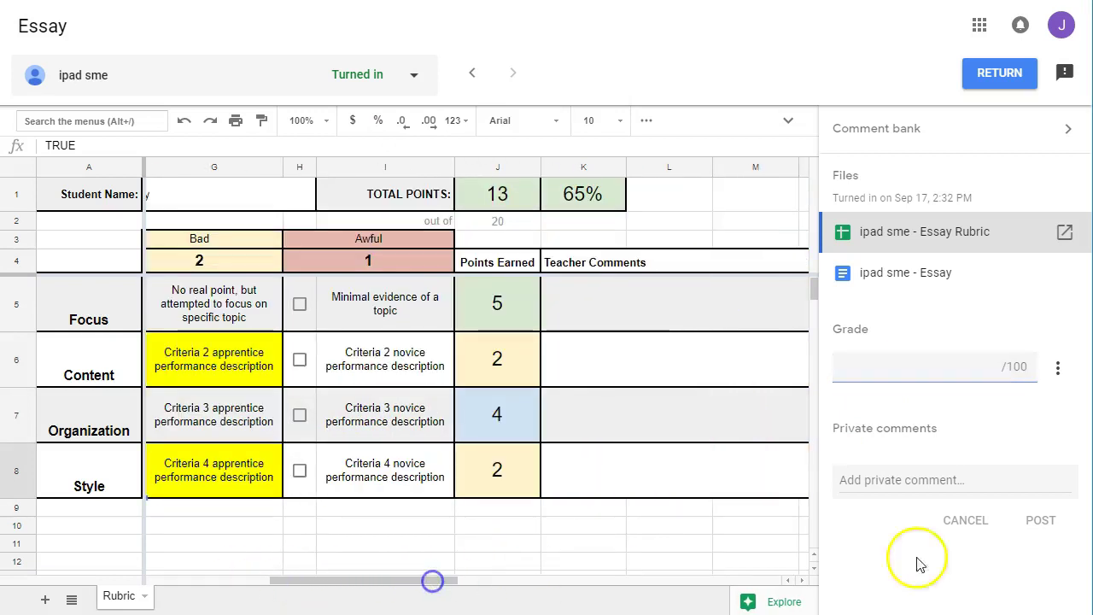
{"action": "left_click", "coordinate": [945, 380]}
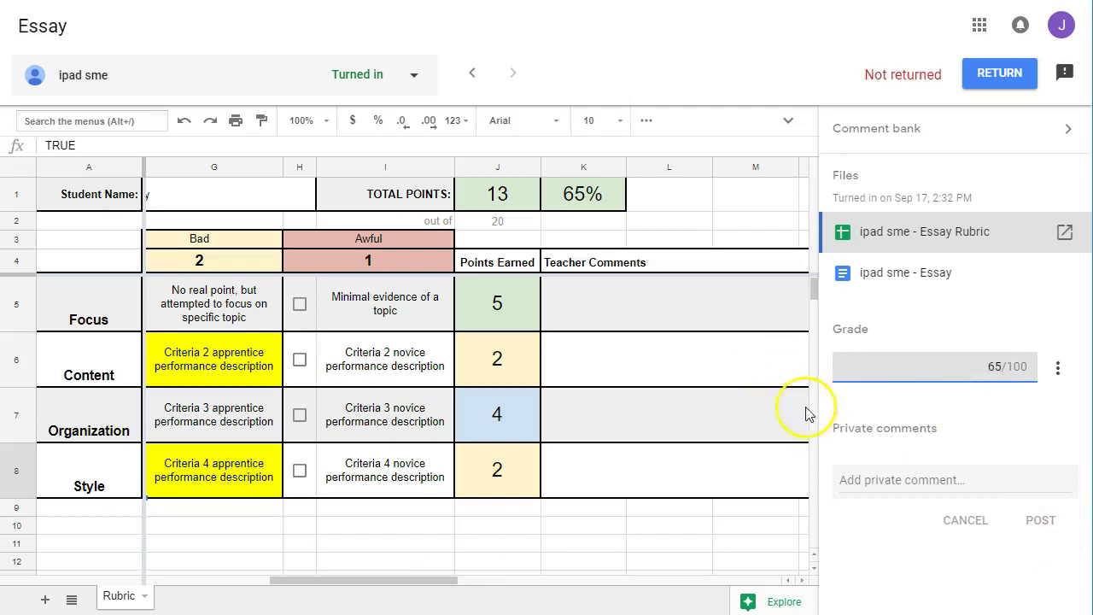
{"action": "left_click", "coordinate": [880, 409]}
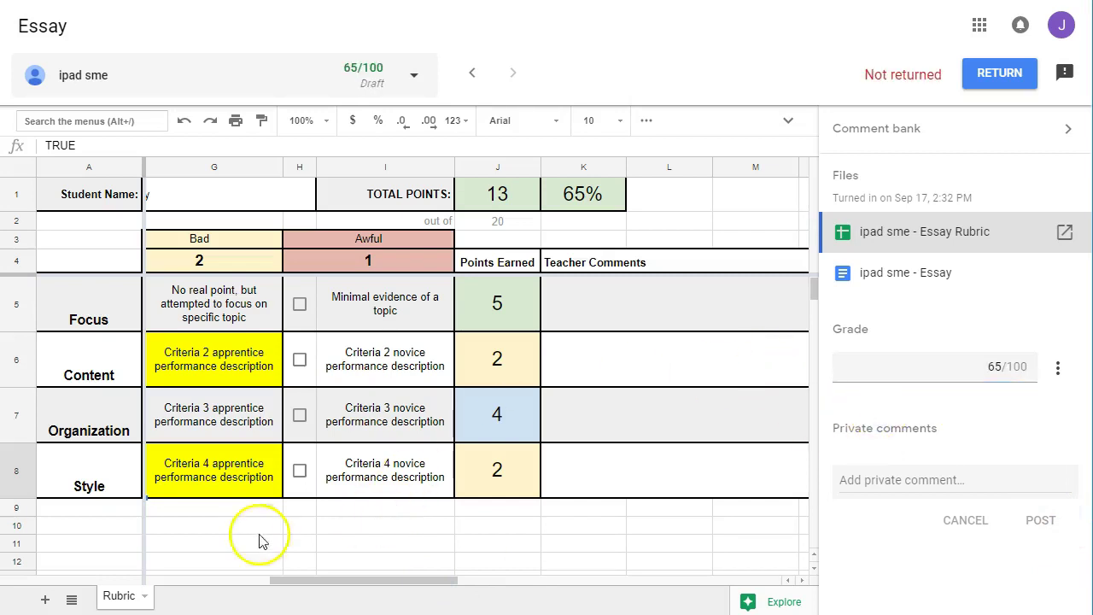
{"action": "left_click", "coordinate": [999, 73]}
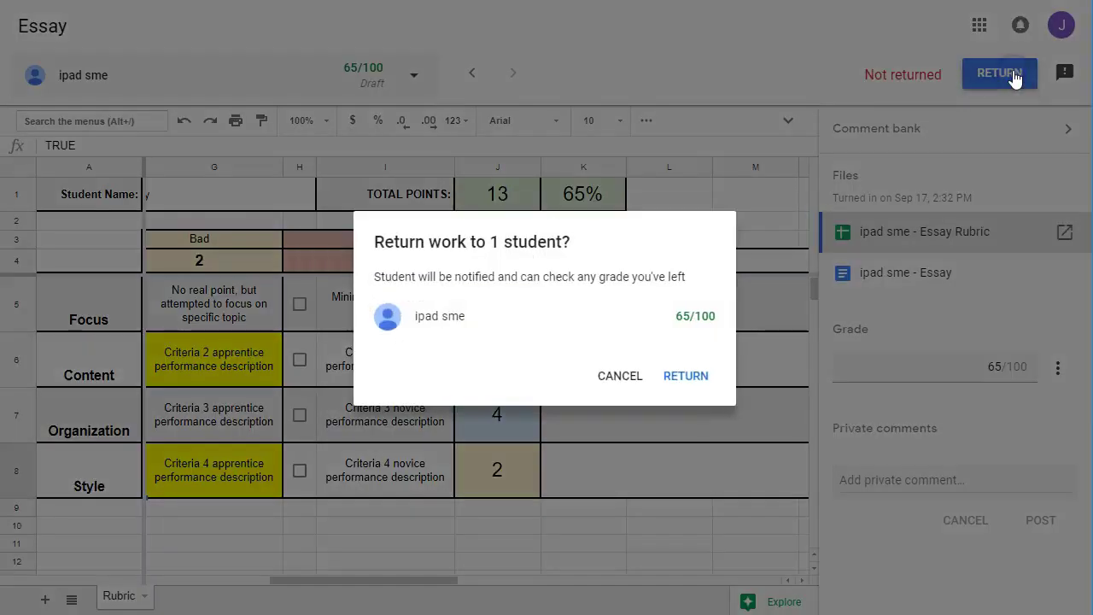
{"action": "left_click", "coordinate": [685, 377]}
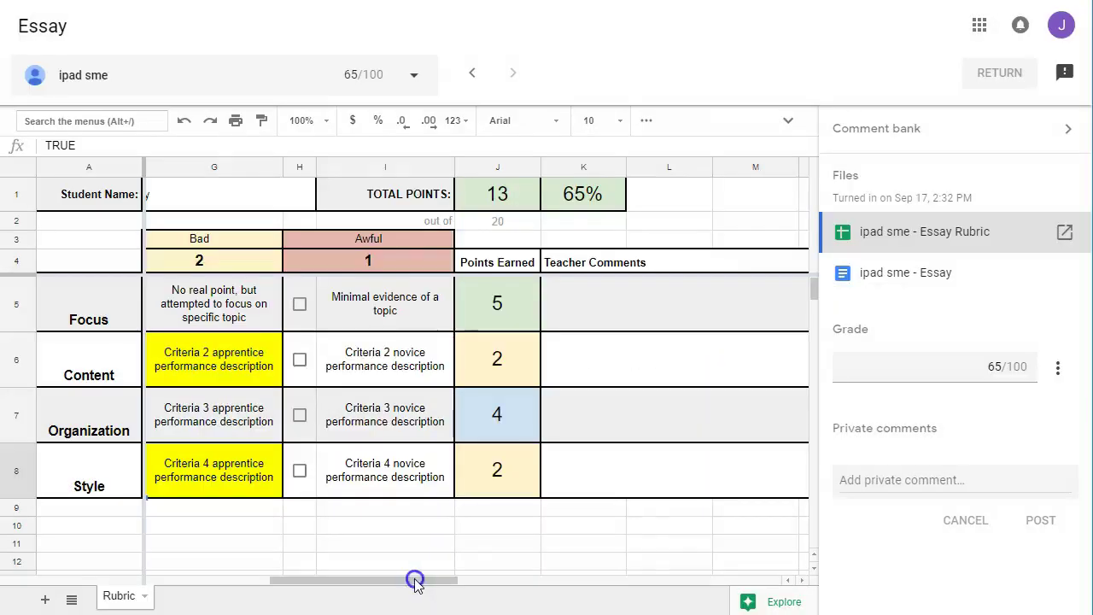
{"action": "left_click_drag", "start_coordinate": [416, 581], "coordinate": [274, 579]}
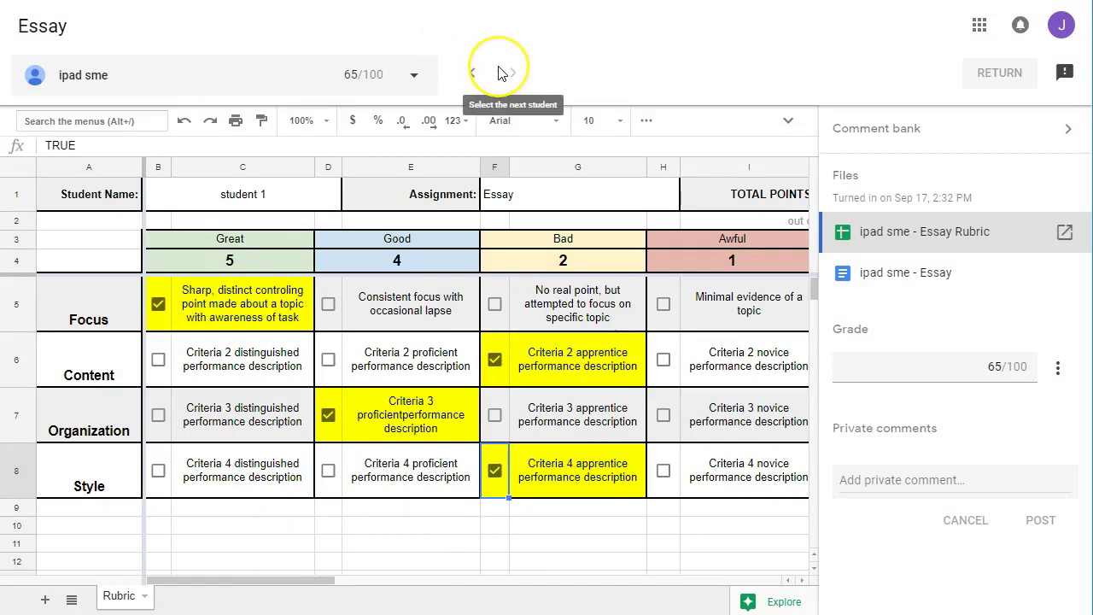